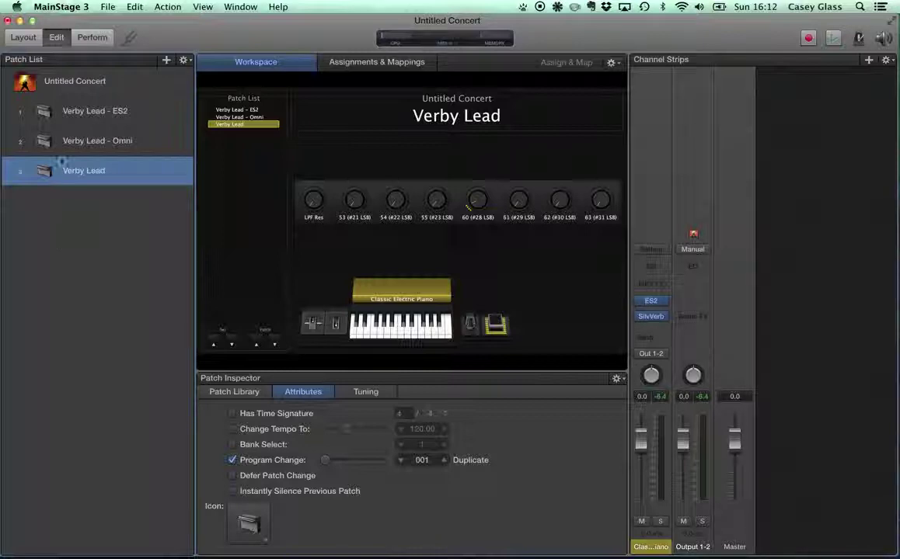
Select the Verby Lead - ES2 patch and load ES2 (Synthesizer 2) as its channel strip's instrument.
click(131, 119)
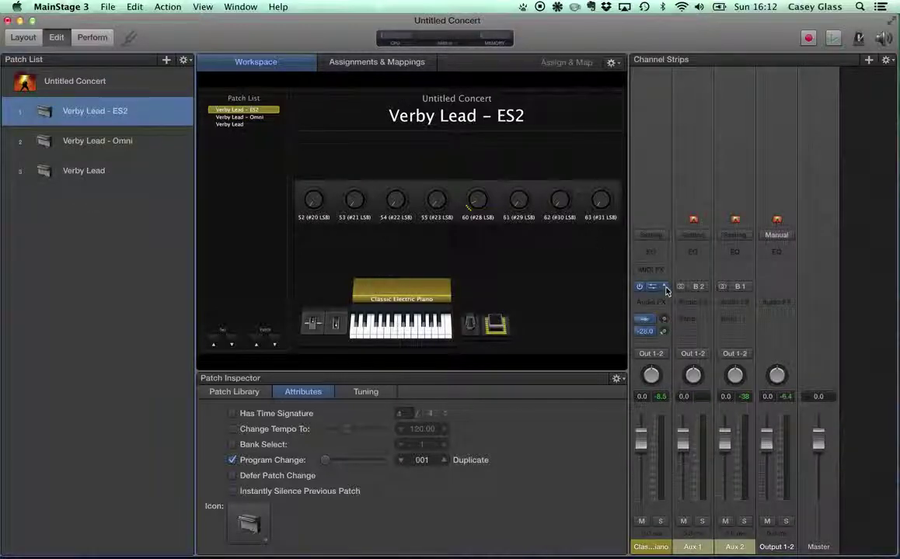
click(662, 288)
mouse_move(676, 355)
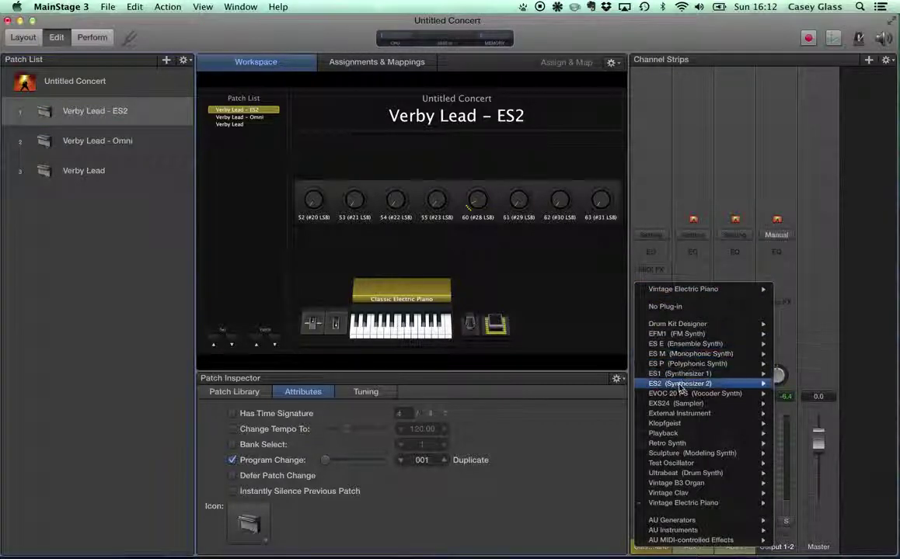
click(794, 383)
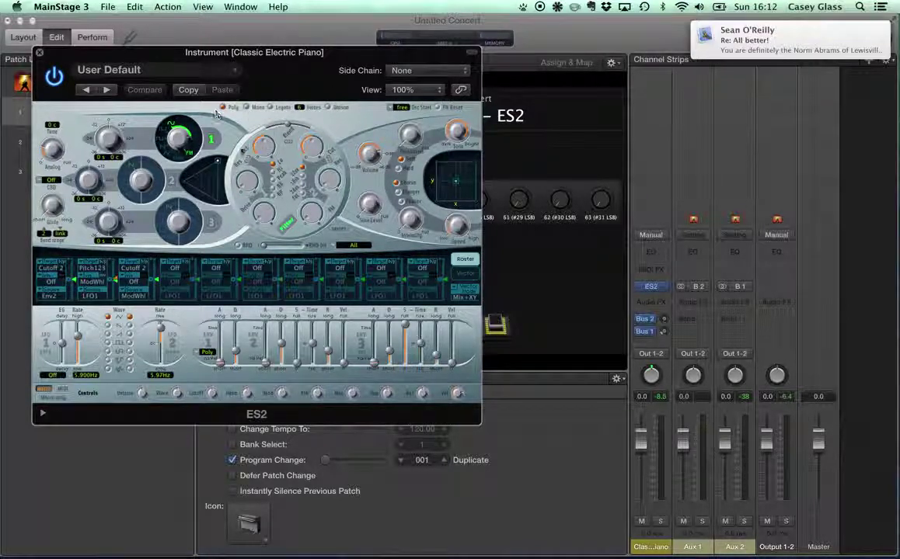
mouse_move(863, 49)
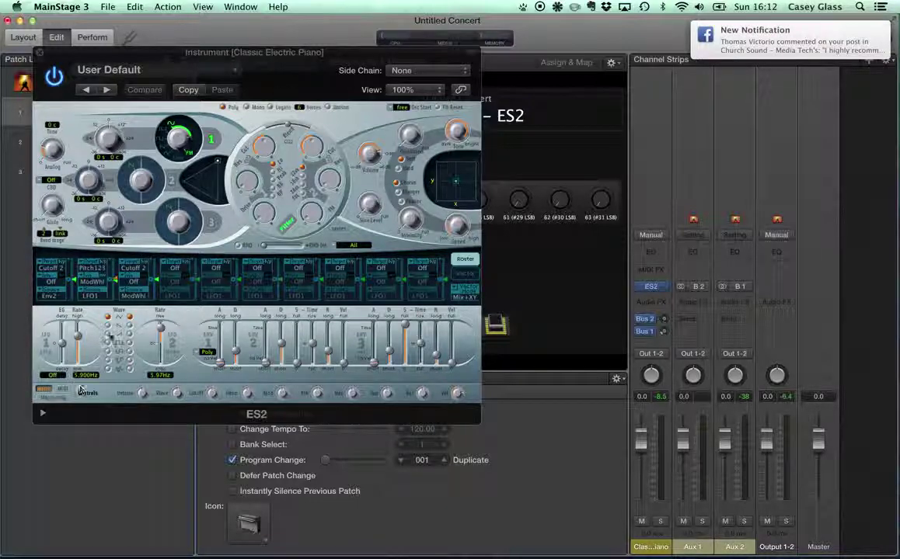
Pick a different waveform for oscillator 1 and blend the oscillator mix toward oscillator 3.
click(178, 146)
drag(177, 146, 172, 206)
mouse_move(256, 544)
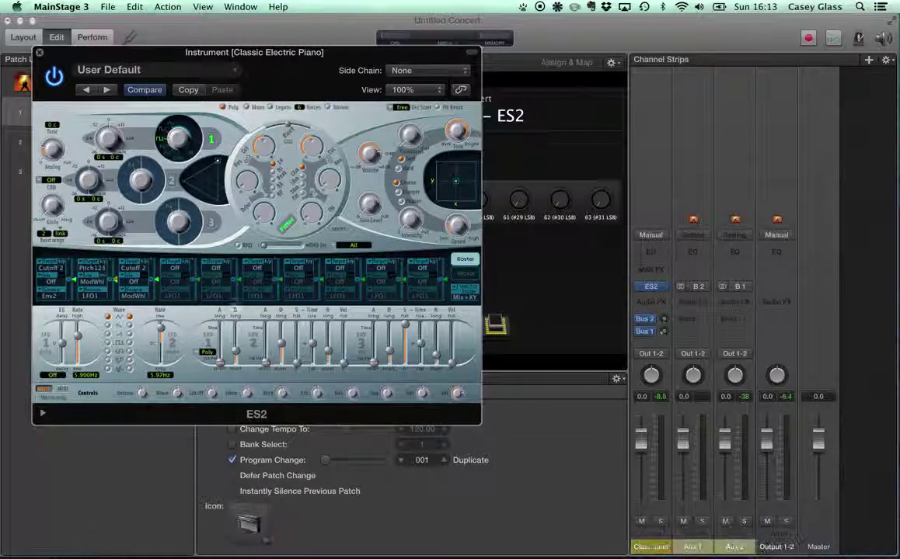
drag(177, 140, 175, 148)
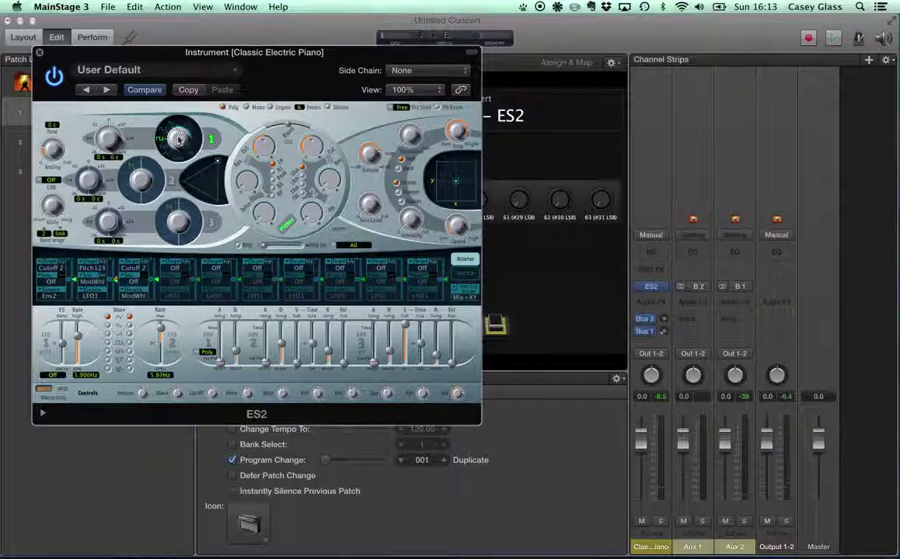
drag(177, 138, 247, 124)
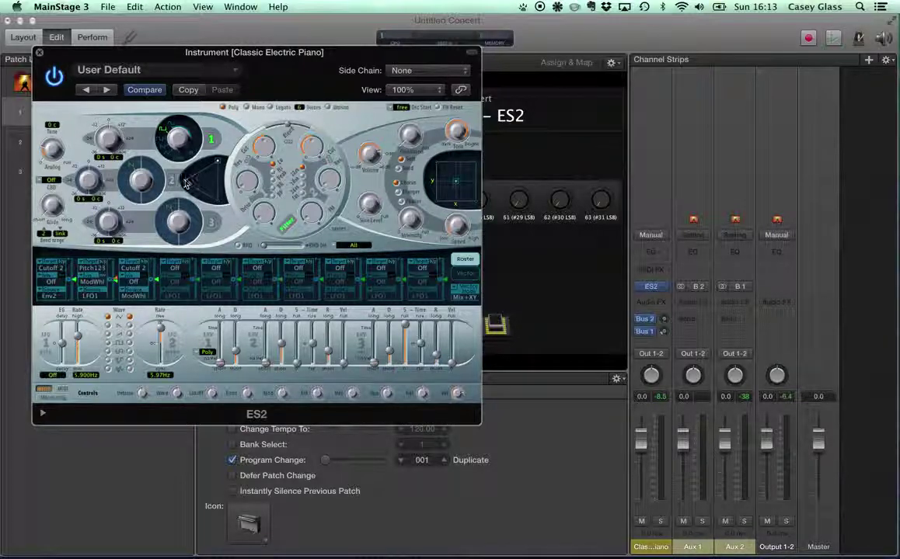
mouse_move(216, 167)
mouse_down()
mouse_move(213, 226)
mouse_move(206, 174)
mouse_move(188, 163)
mouse_move(209, 184)
mouse_move(191, 167)
mouse_move(182, 172)
mouse_move(194, 154)
mouse_move(207, 180)
mouse_move(187, 160)
mouse_move(206, 180)
mouse_up()
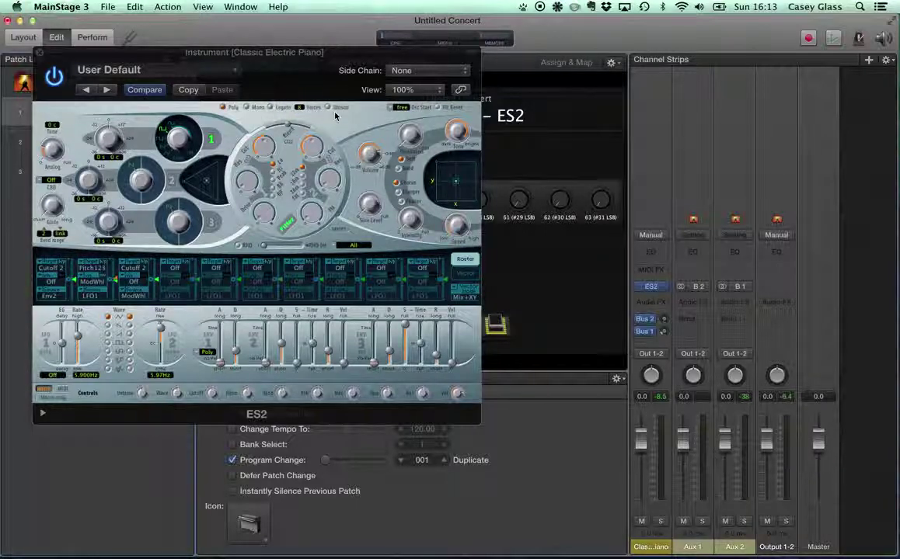
Enable 4-voice unison, change the oscillator 2 and 3 waveforms, and detune oscillator 1 to -11 cents.
click(328, 108)
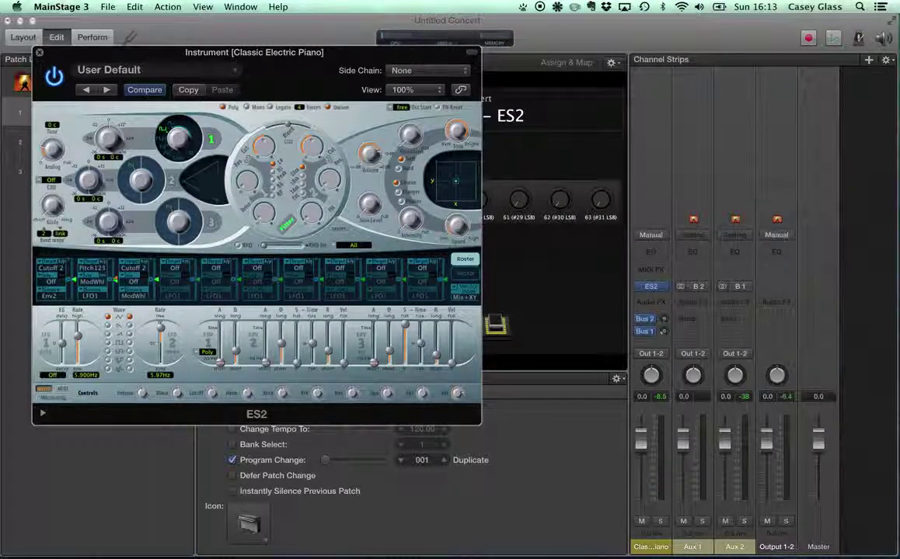
drag(141, 181, 142, 177)
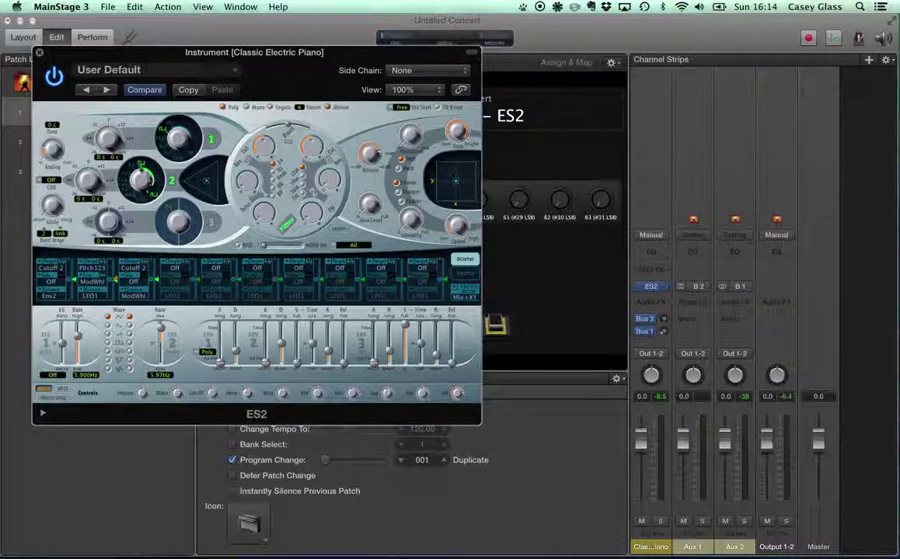
drag(150, 180, 153, 200)
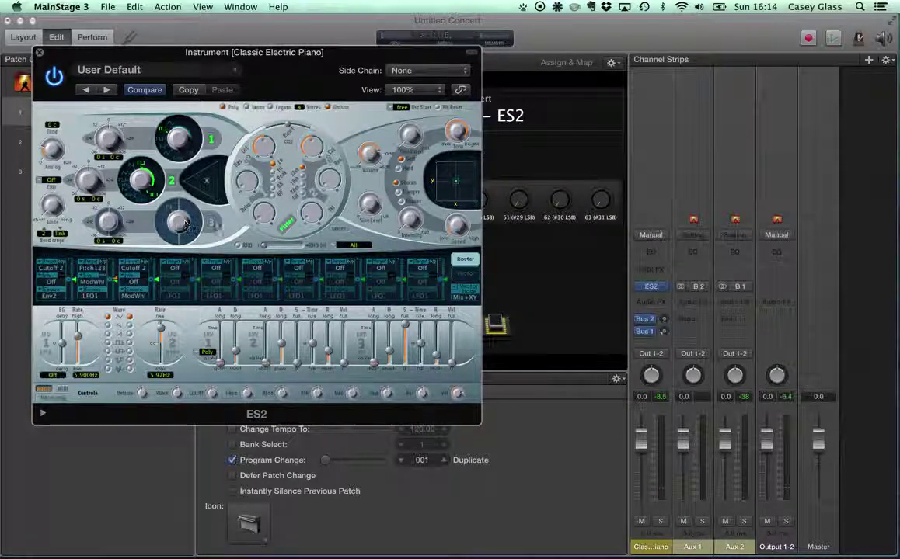
mouse_move(175, 218)
mouse_down()
mouse_move(182, 222)
mouse_move(177, 199)
mouse_up()
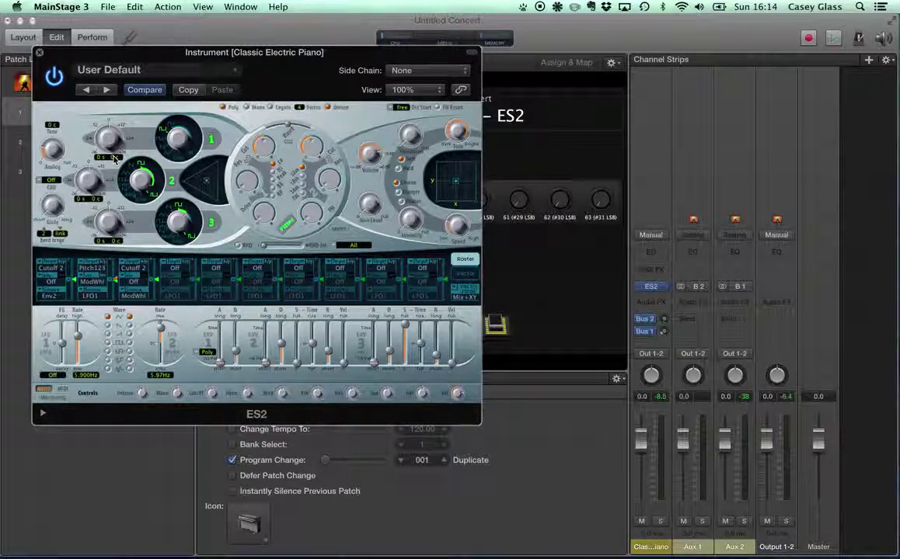
drag(114, 159, 115, 211)
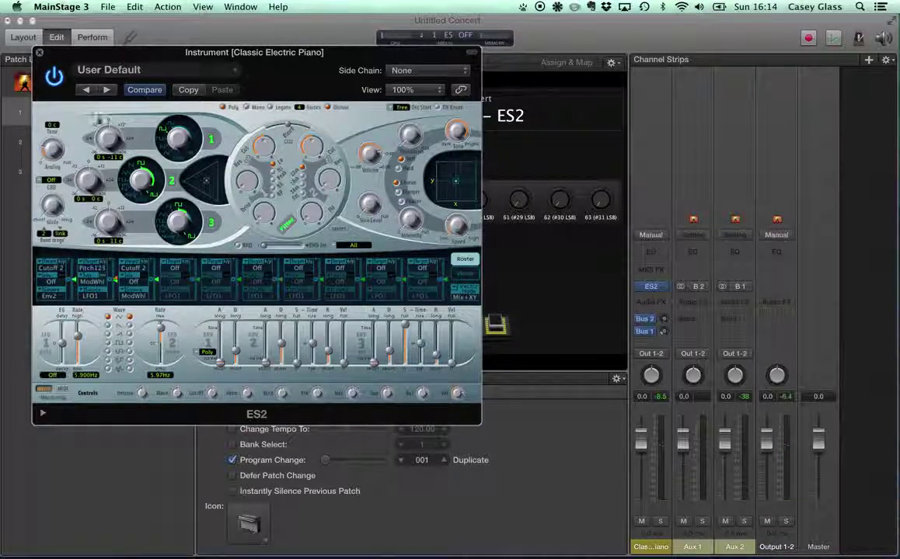
drag(191, 222, 191, 216)
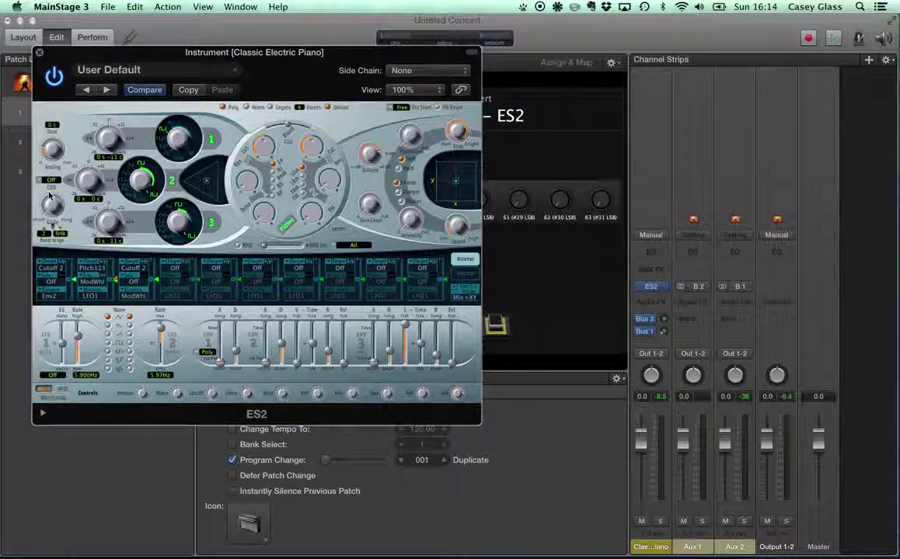
Set glide to 380ms, adjust the output volume, and switch the filters to the other routing.
mouse_move(47, 200)
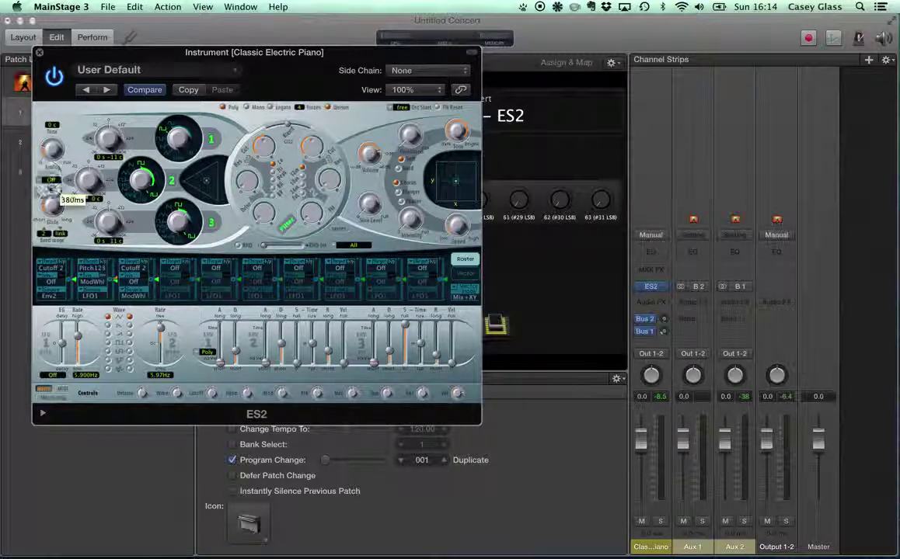
drag(52, 202, 49, 180)
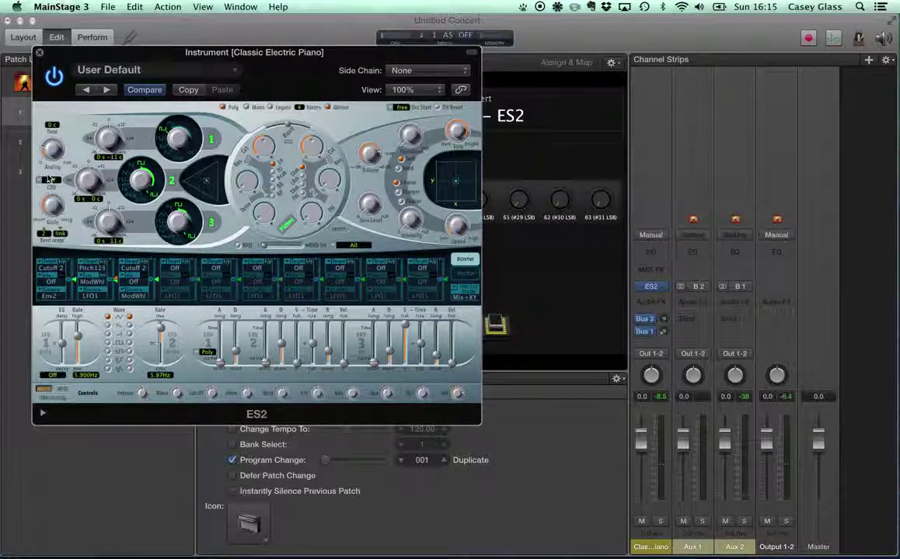
drag(362, 158, 361, 152)
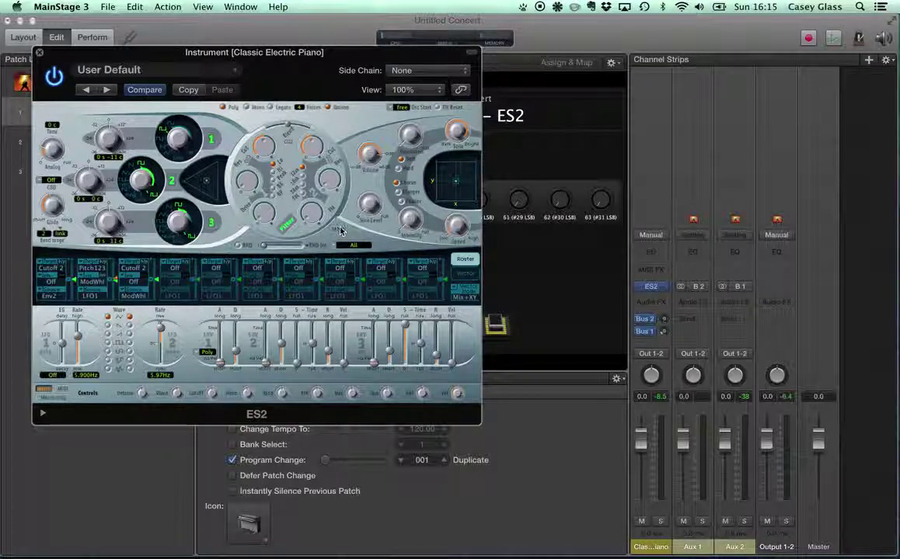
click(340, 230)
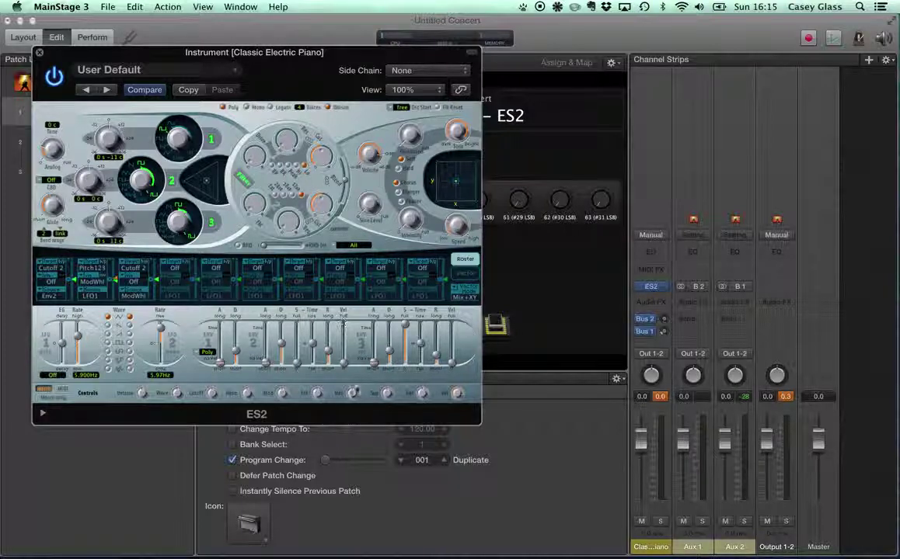
Push envelope 3's sustain to full 1.000, lengthen its decay, and adjust its release time.
mouse_move(376, 364)
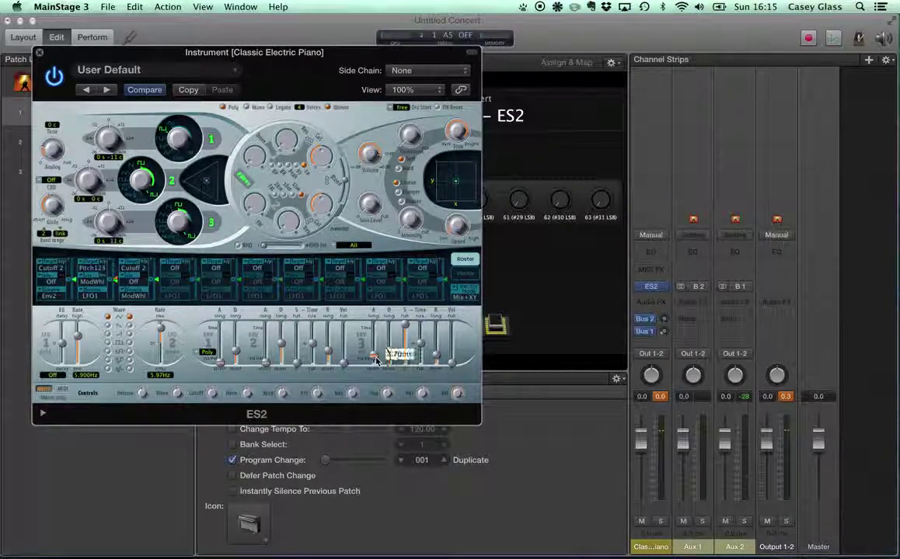
click(375, 360)
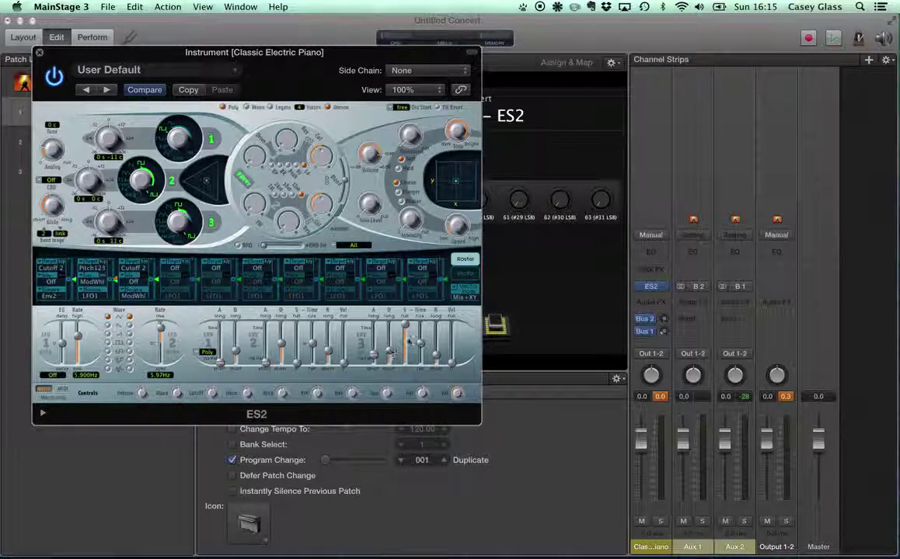
drag(405, 326, 407, 325)
click(404, 325)
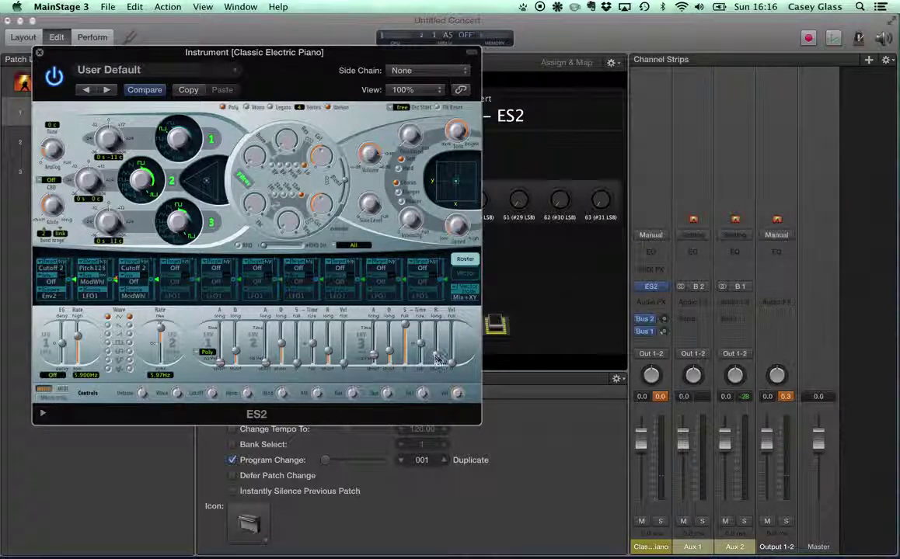
drag(437, 358, 435, 339)
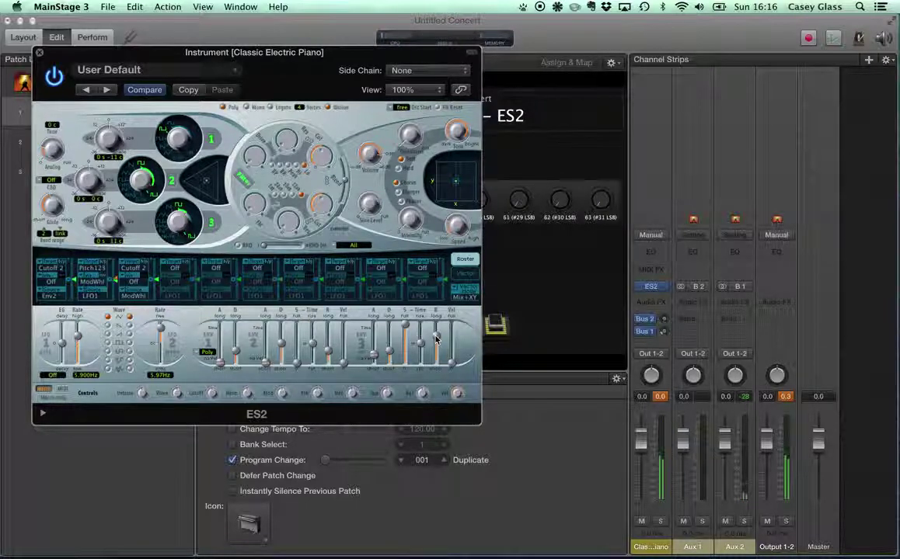
drag(436, 339, 436, 359)
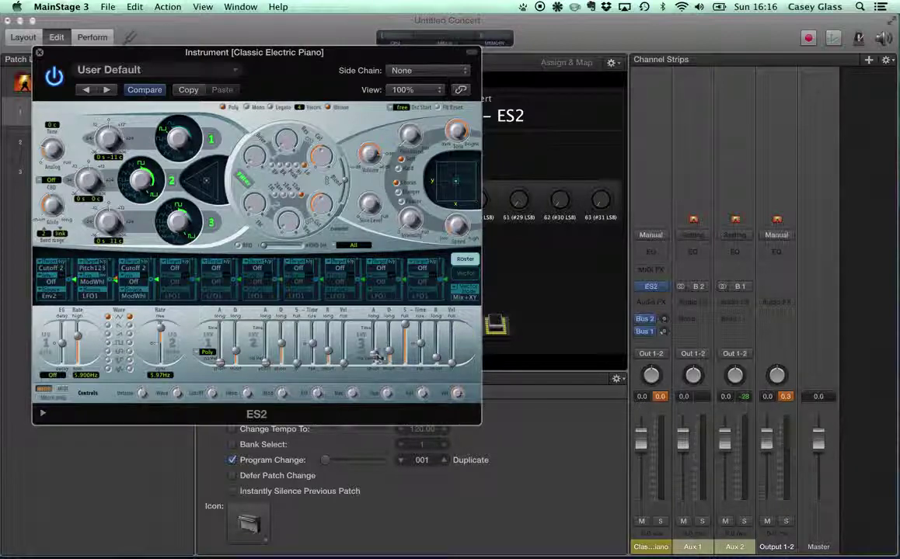
drag(389, 356, 390, 343)
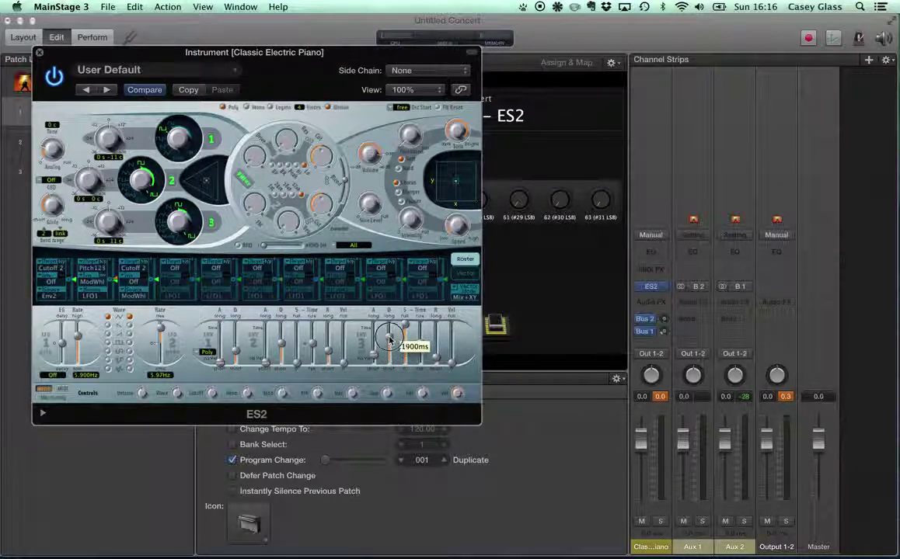
mouse_move(405, 354)
mouse_down()
mouse_move(411, 330)
mouse_move(405, 351)
mouse_up()
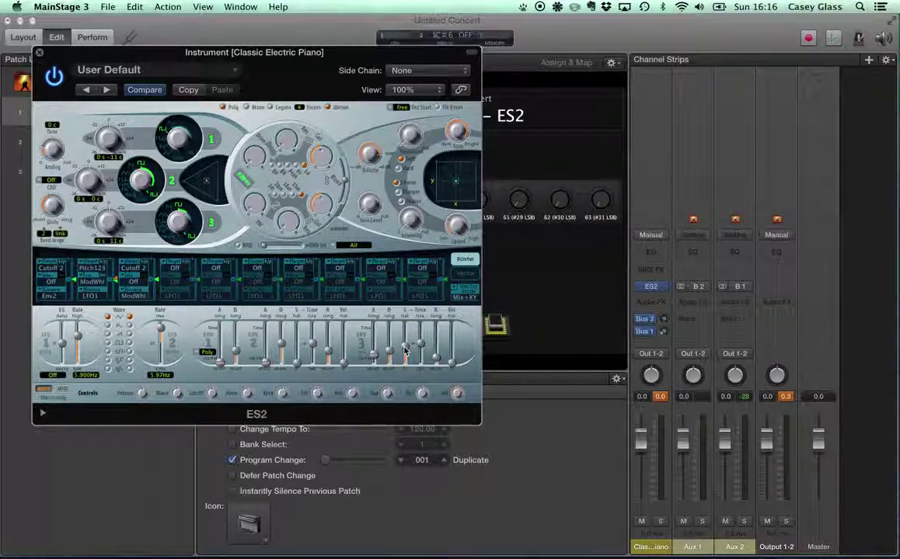
drag(404, 351, 404, 312)
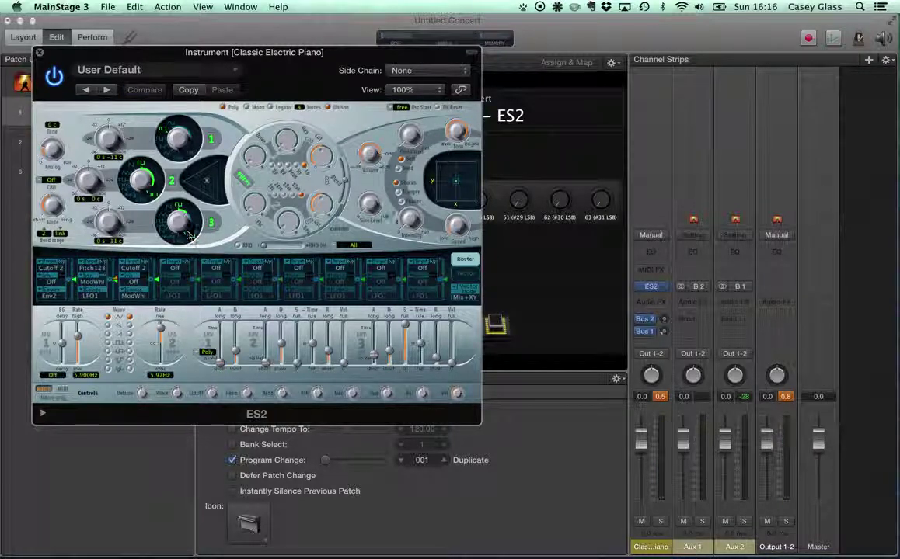
Adjust several ES2 filter knobs, bringing one filter setting down to about 0.29.
drag(315, 200, 315, 177)
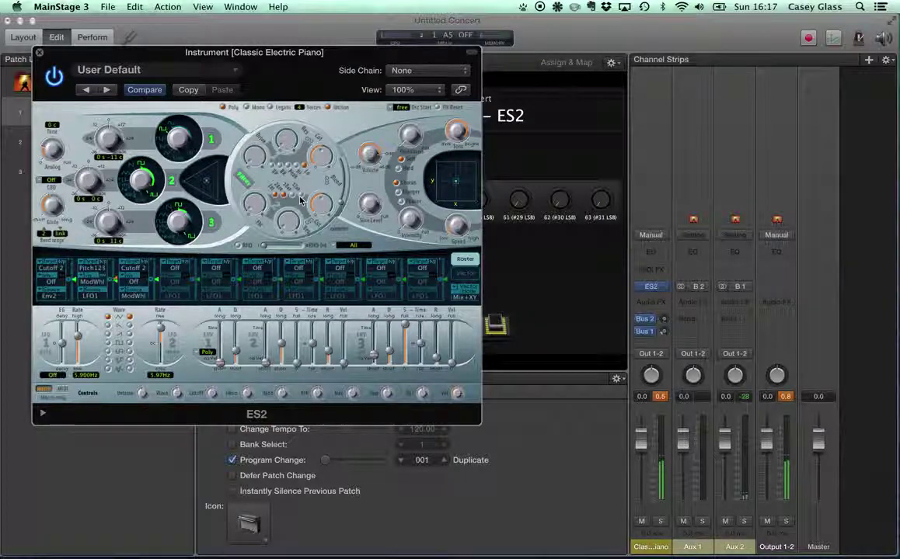
mouse_move(326, 191)
drag(326, 190, 325, 223)
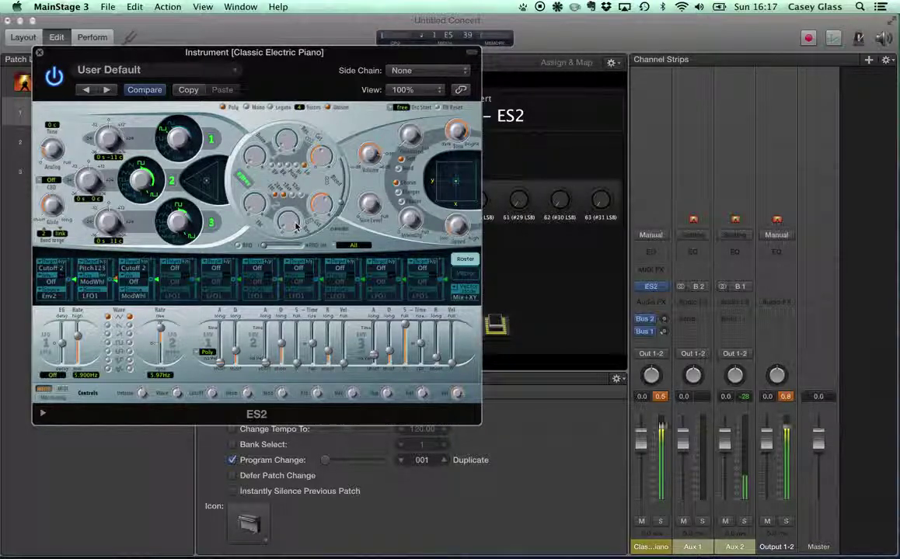
drag(291, 222, 289, 187)
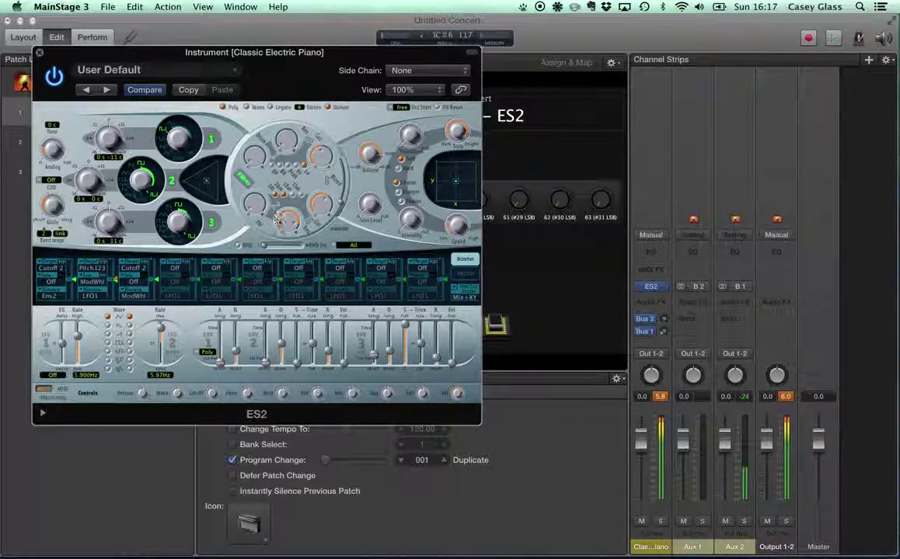
drag(276, 220, 293, 246)
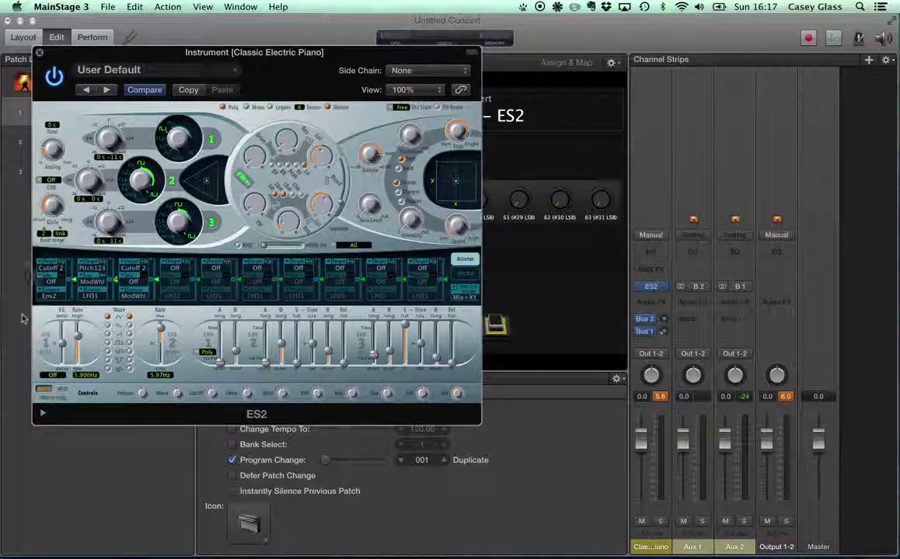
Route ModWhl to Cutoff 2 in the Router with strong positive intensity, then retouch the filter.
click(49, 296)
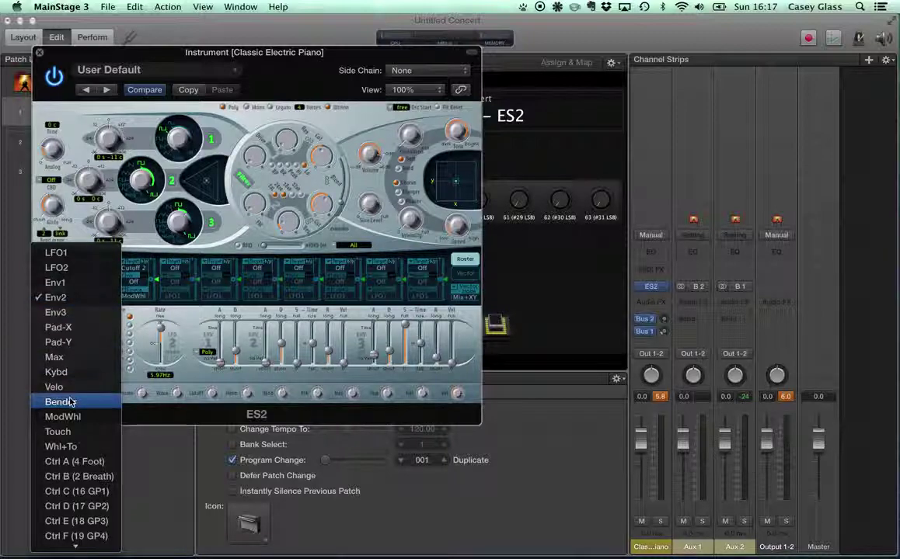
click(66, 416)
click(56, 270)
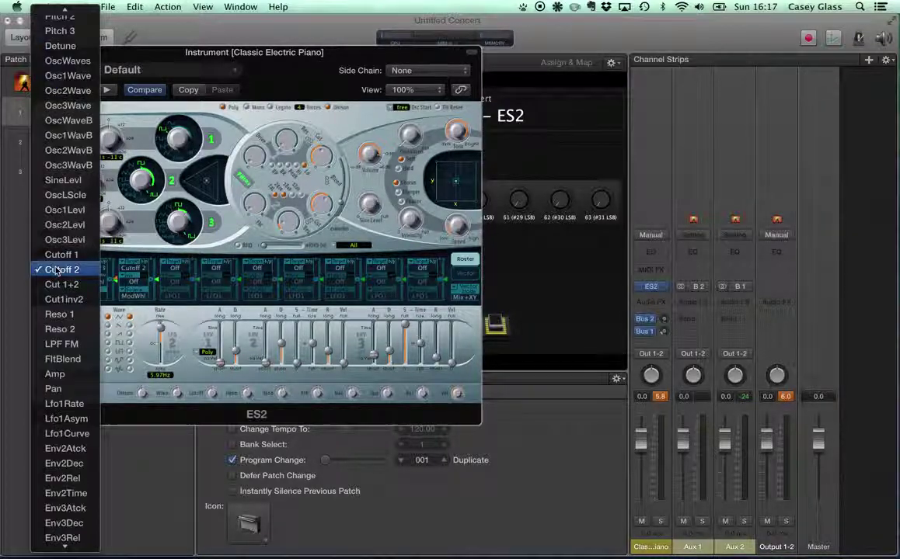
click(59, 269)
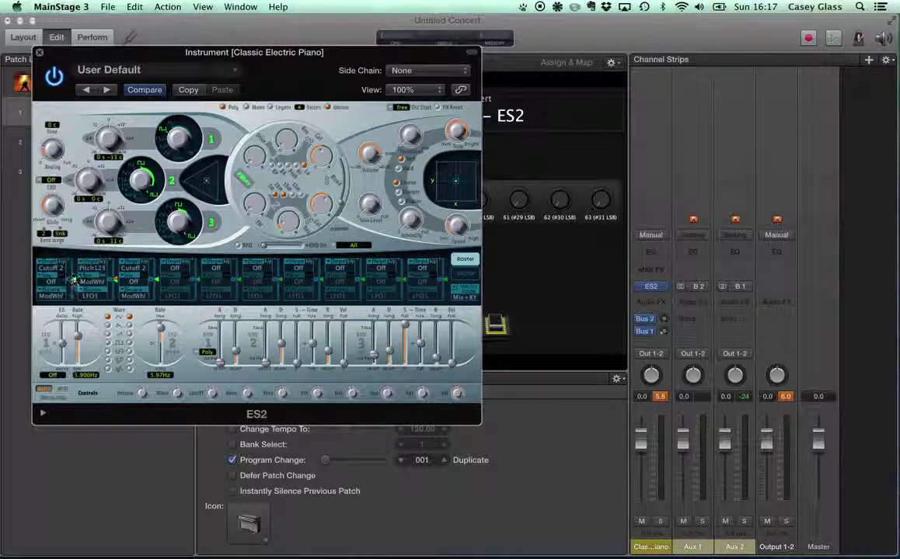
drag(72, 280, 75, 246)
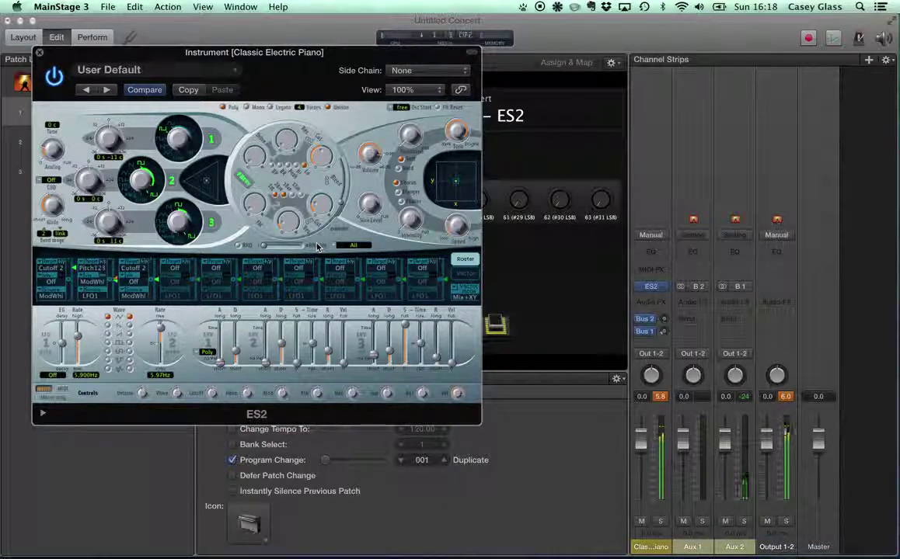
drag(318, 196, 320, 202)
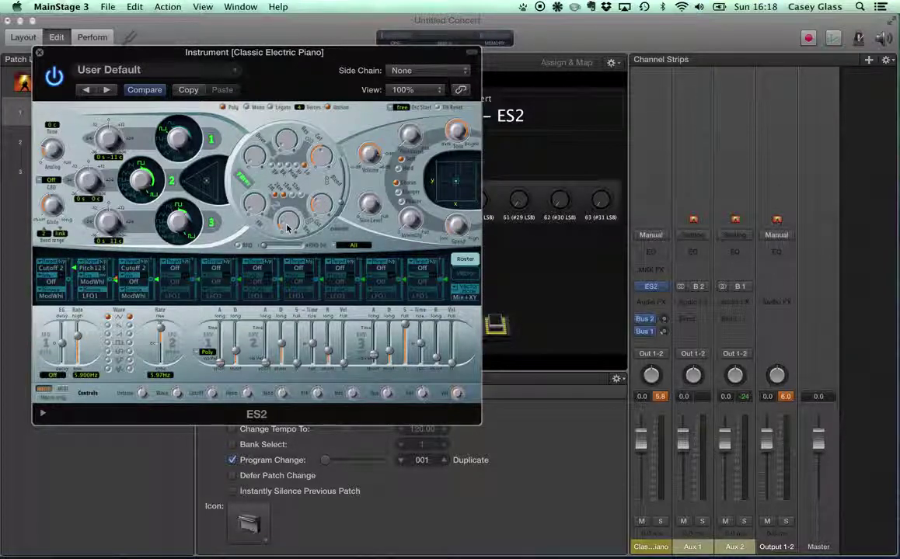
Check the Router slot's modulation source list and close it unchanged.
click(95, 296)
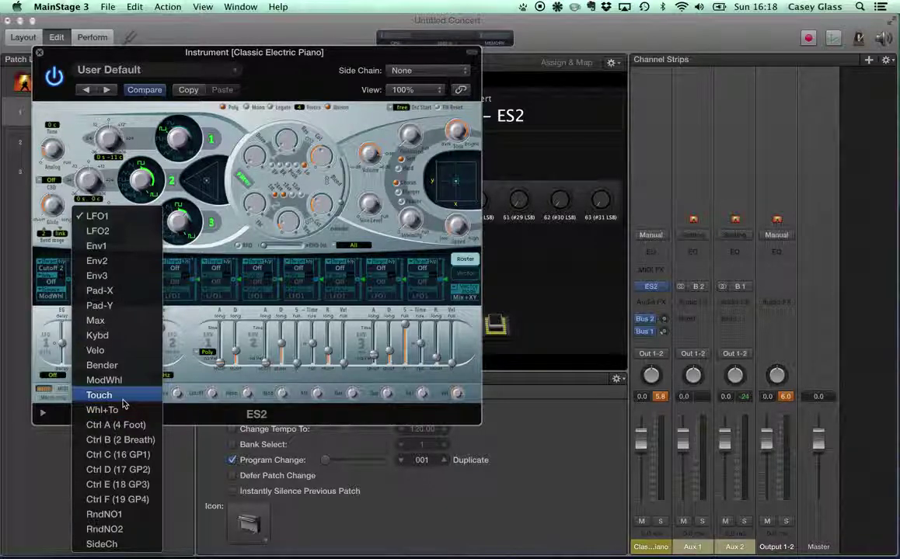
click(219, 220)
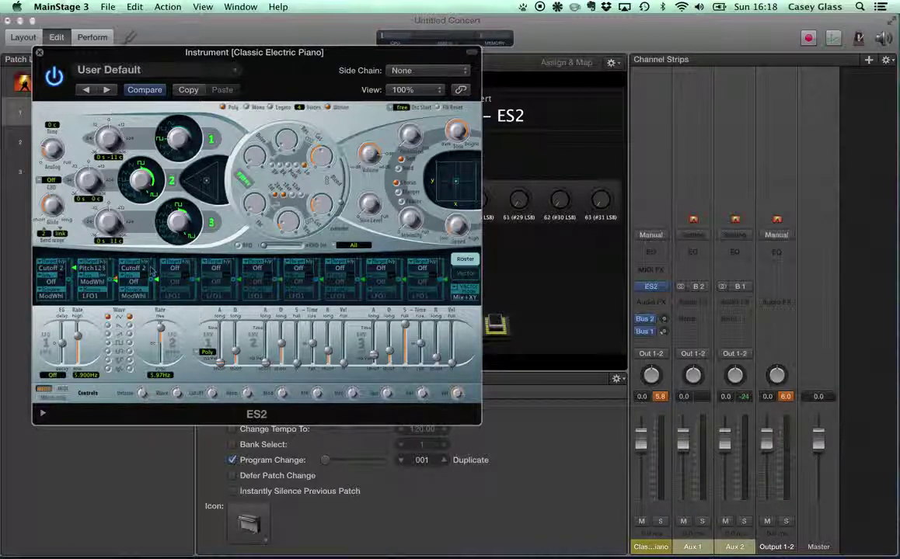
Try 03-glas3 on oscillator 1, then settle on the 24-mean2 wavetable waveform.
click(177, 160)
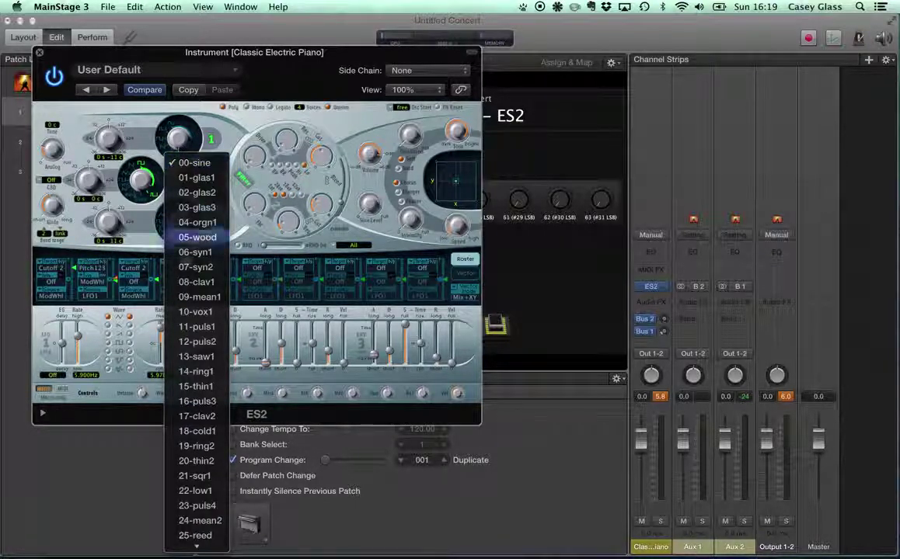
click(204, 211)
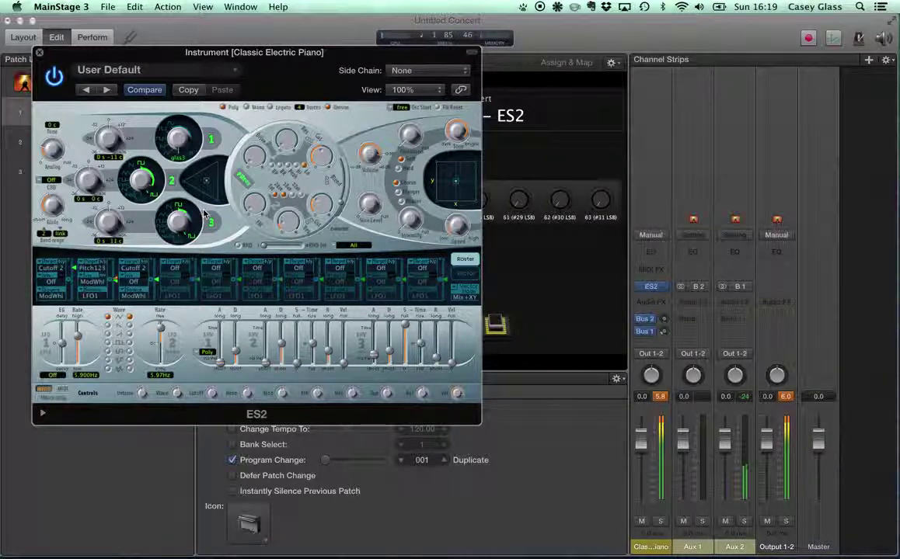
click(177, 149)
scroll(195, 373, down, 2)
click(200, 421)
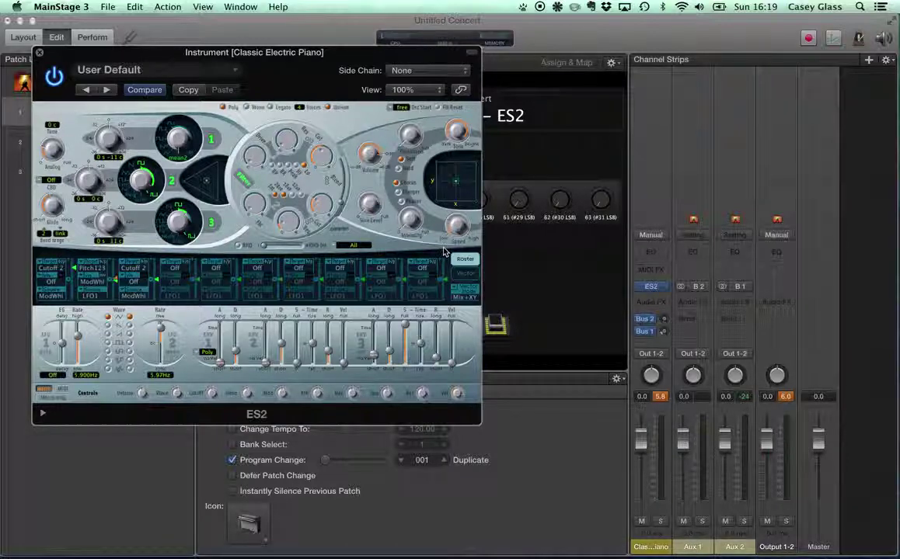
Tweak velocity sensitivity and set the filter cutoff to about 10700Hz.
drag(404, 216, 403, 217)
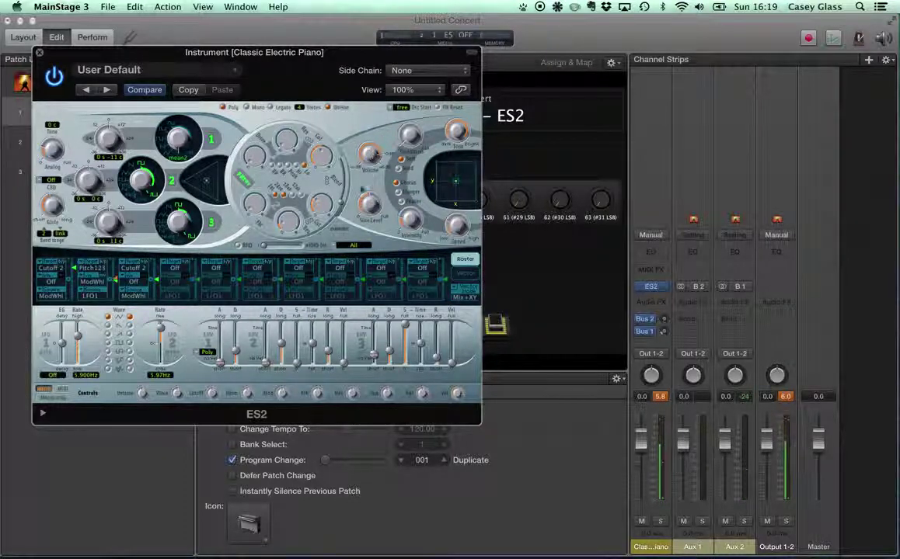
mouse_move(364, 172)
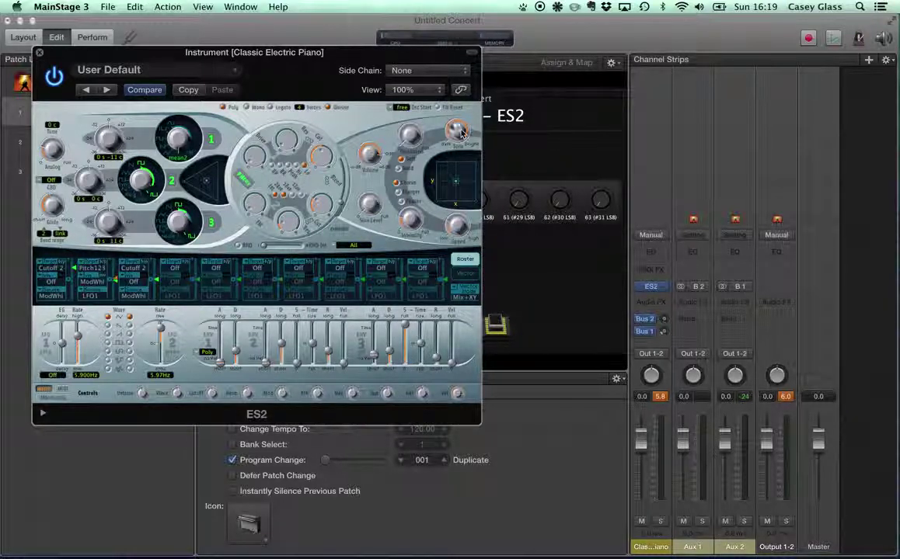
drag(455, 131, 459, 167)
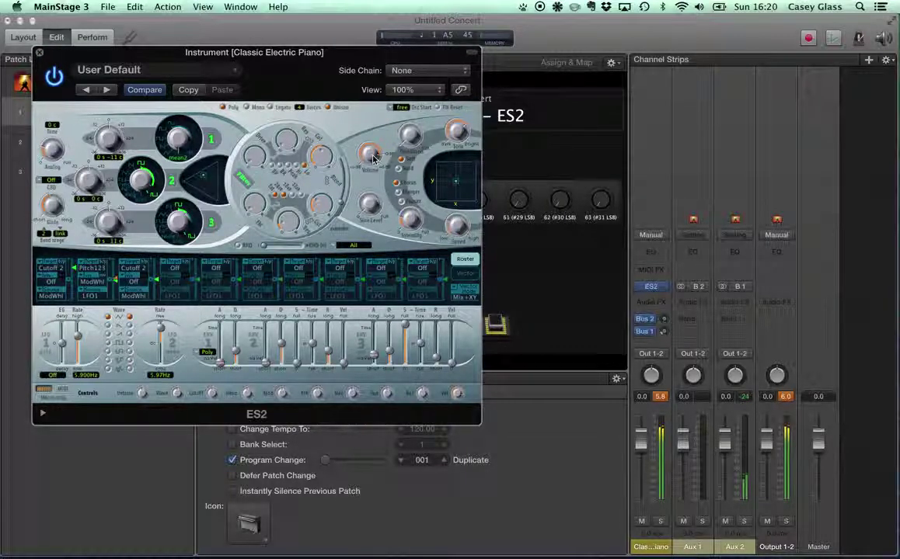
Close the ES2 editor and insert a stereo SilverVerb reverb after ES2 on the channel.
click(40, 53)
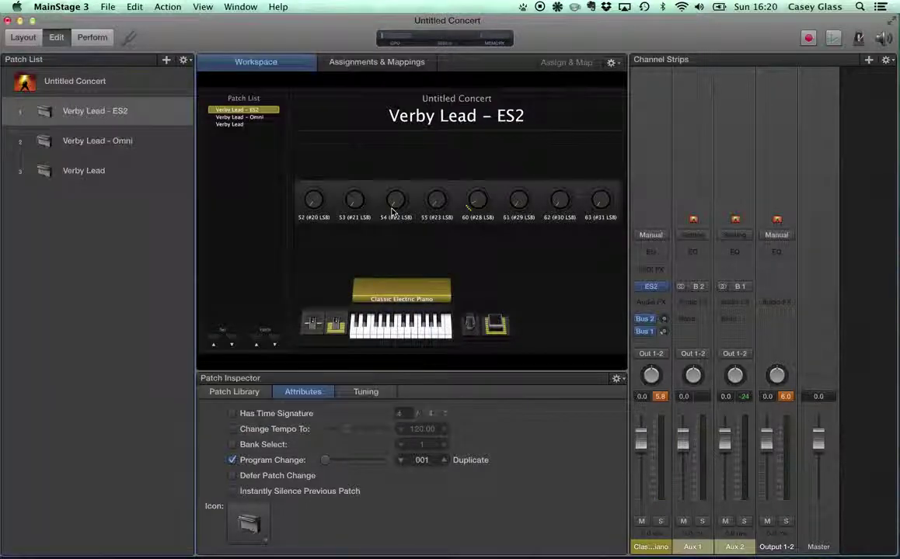
click(646, 303)
mouse_move(659, 422)
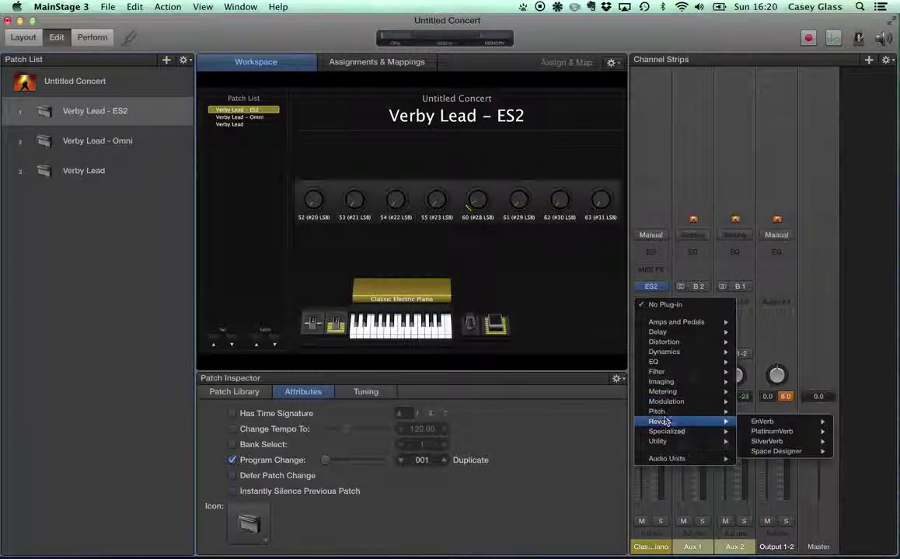
mouse_move(767, 441)
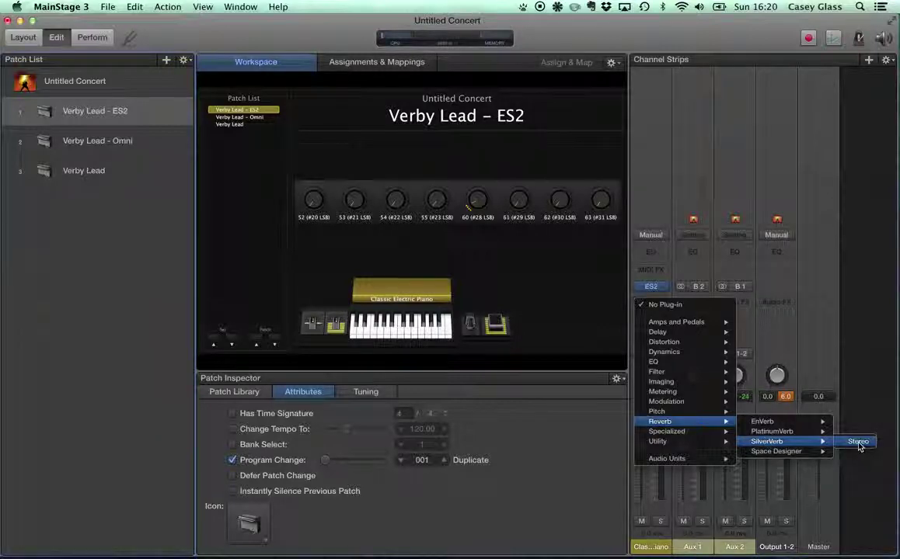
click(858, 442)
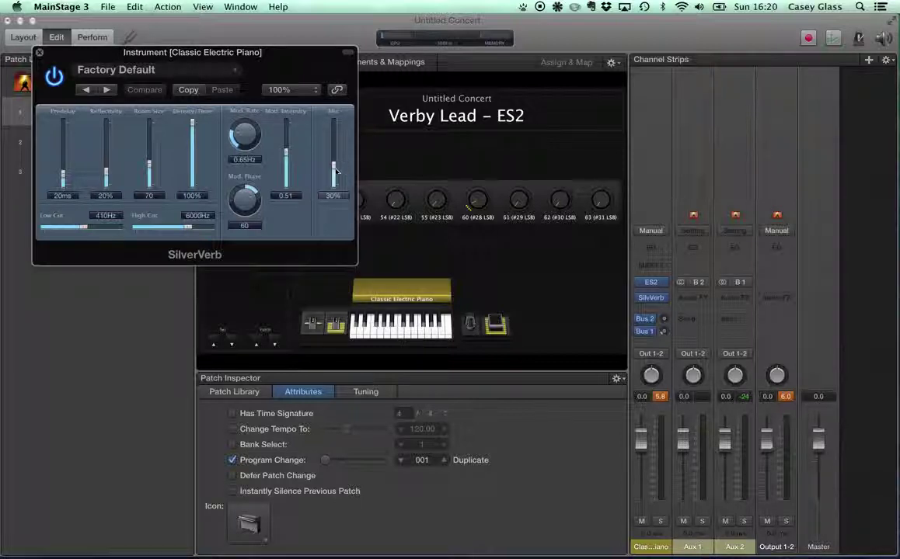
Set SilverVerb to 89% mix, 0 ms predelay, more mod intensity, 160 Hz low cut, 9200 Hz high cut.
drag(335, 171, 333, 134)
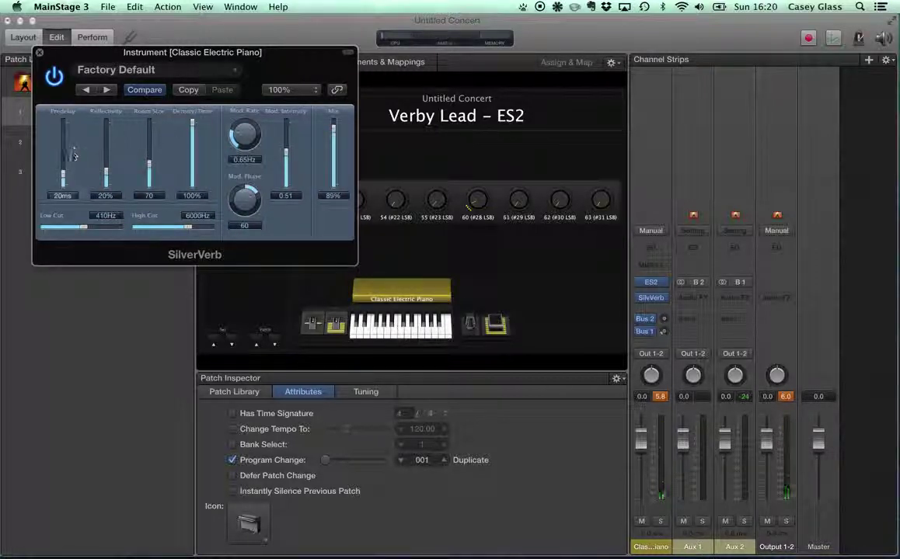
drag(63, 177, 152, 153)
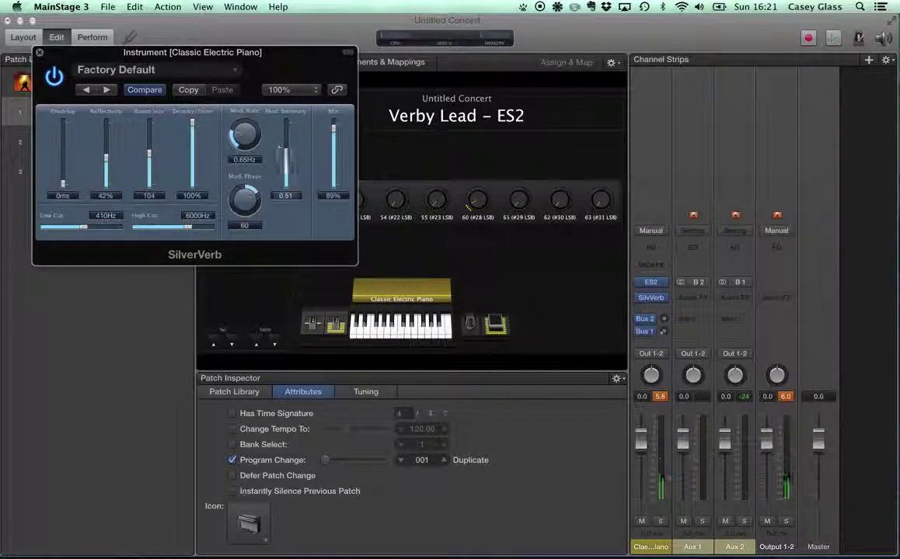
drag(280, 147, 285, 141)
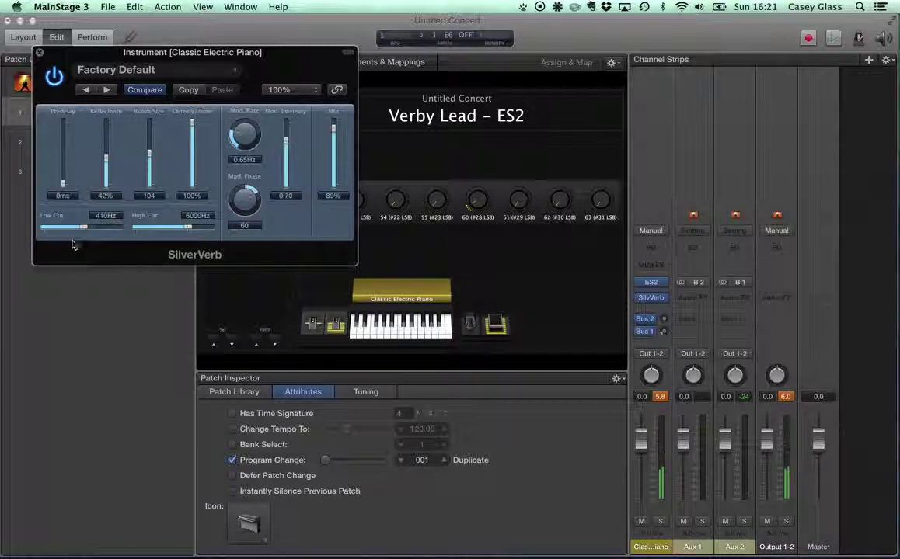
mouse_move(83, 228)
mouse_down()
mouse_move(65, 228)
mouse_move(74, 230)
mouse_up()
drag(193, 229, 204, 230)
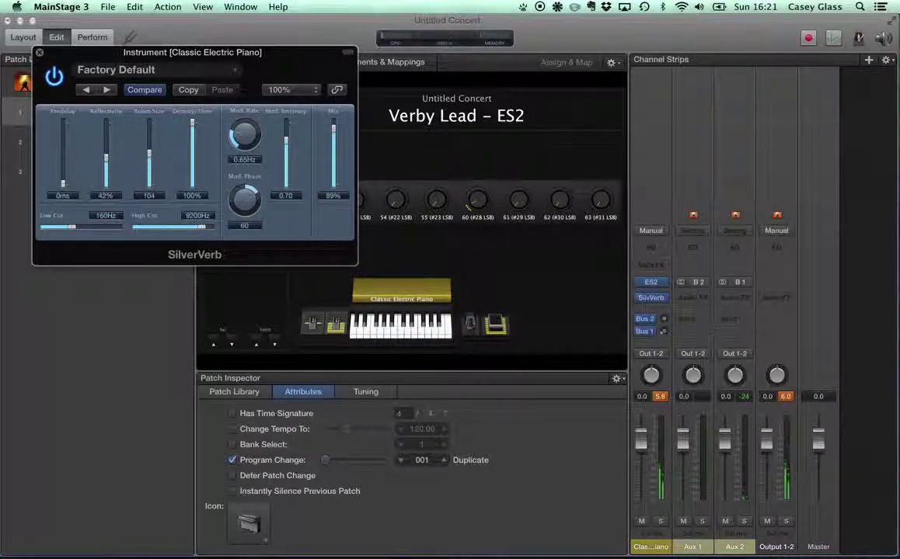
Insert a stereo Stereo Delay ahead of SilverVerb, then bring SilverVerb's editor back up.
click(655, 299)
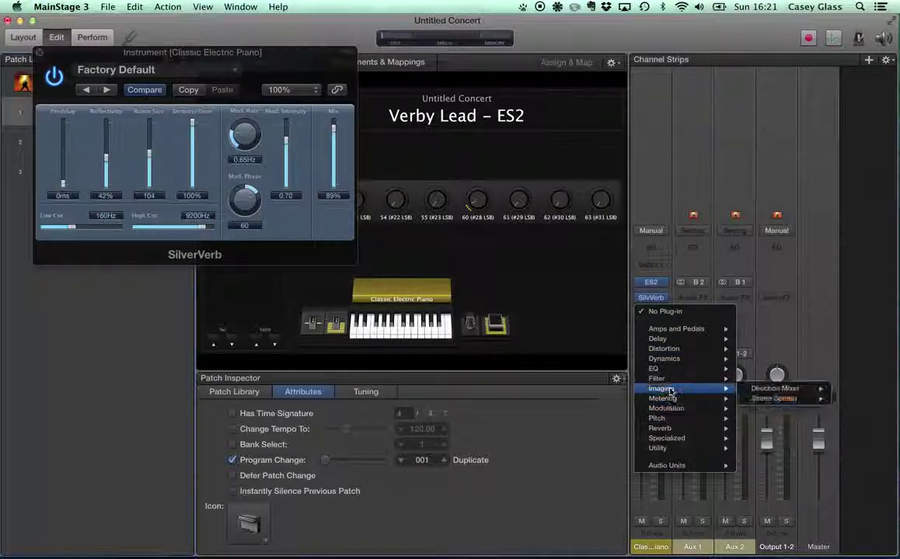
mouse_move(684, 339)
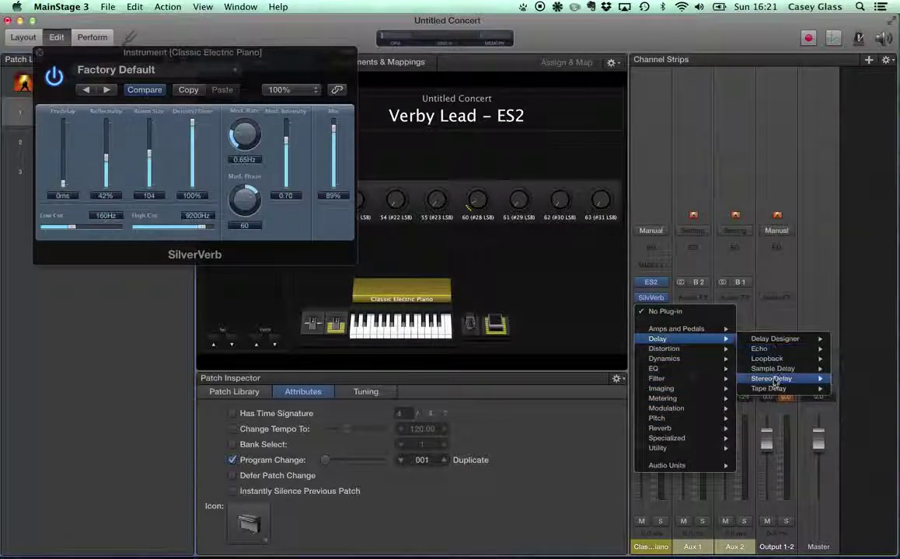
mouse_move(774, 381)
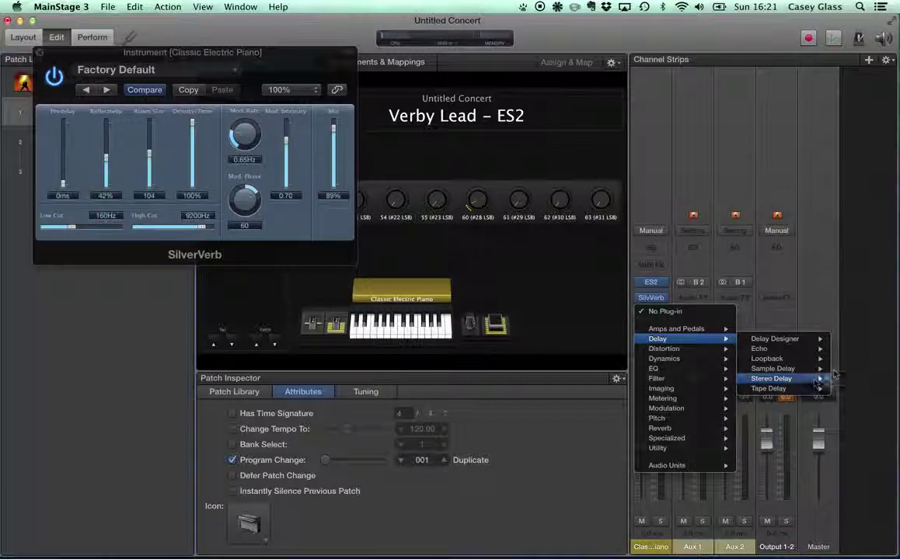
click(856, 379)
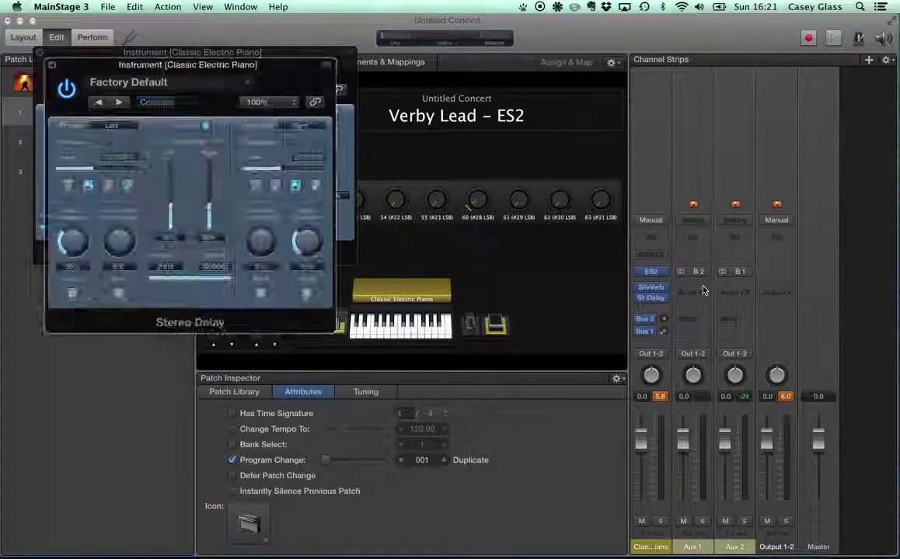
click(657, 303)
click(752, 266)
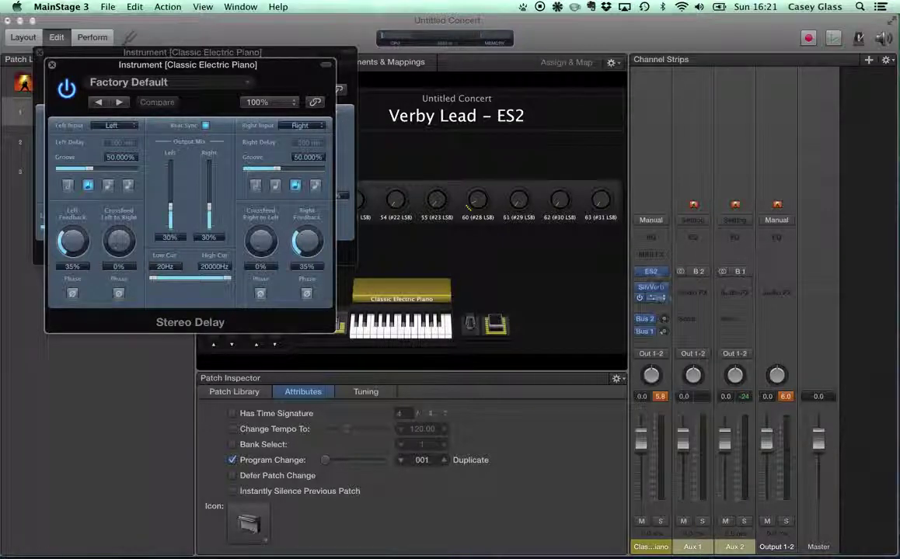
click(651, 296)
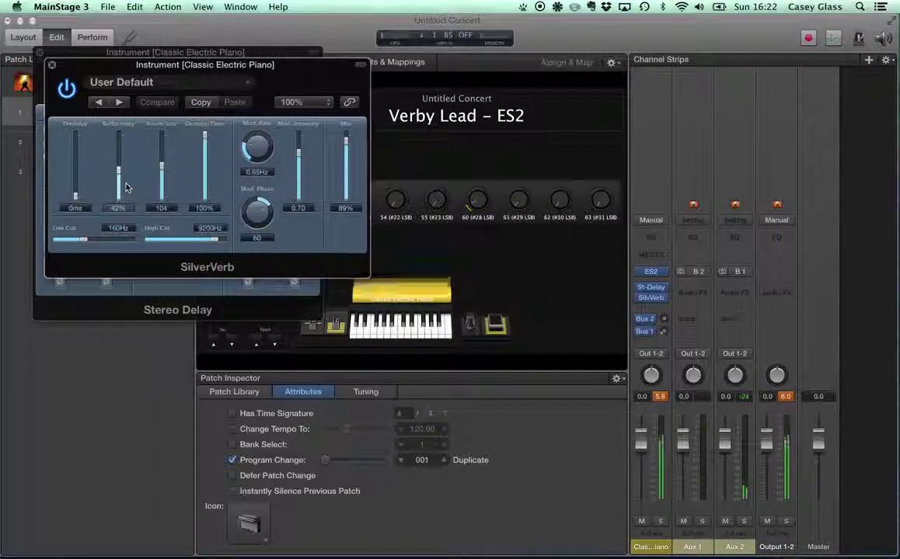
Raise Stereo Delay crossfeed to 61% and 50%, and both output mixes to about 60%.
click(117, 52)
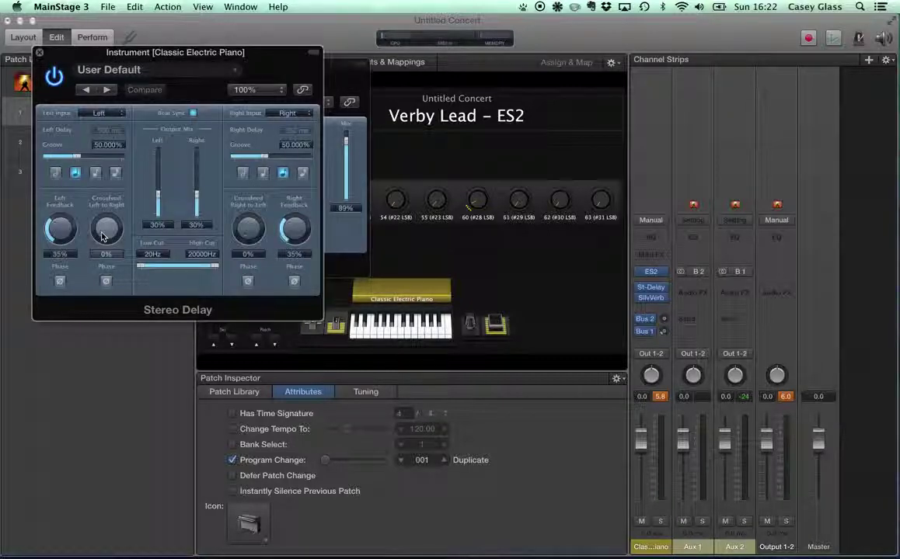
drag(106, 227, 95, 174)
drag(248, 227, 223, 166)
drag(158, 197, 158, 177)
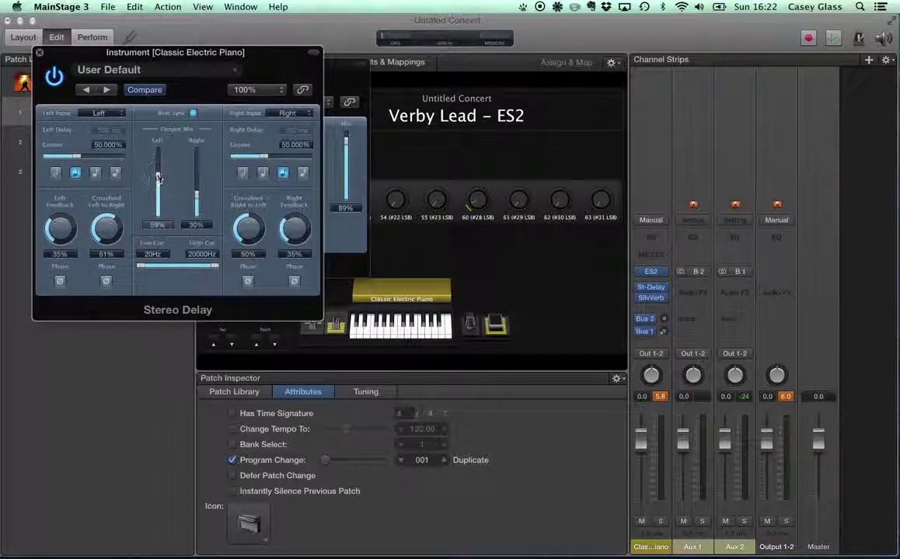
click(196, 179)
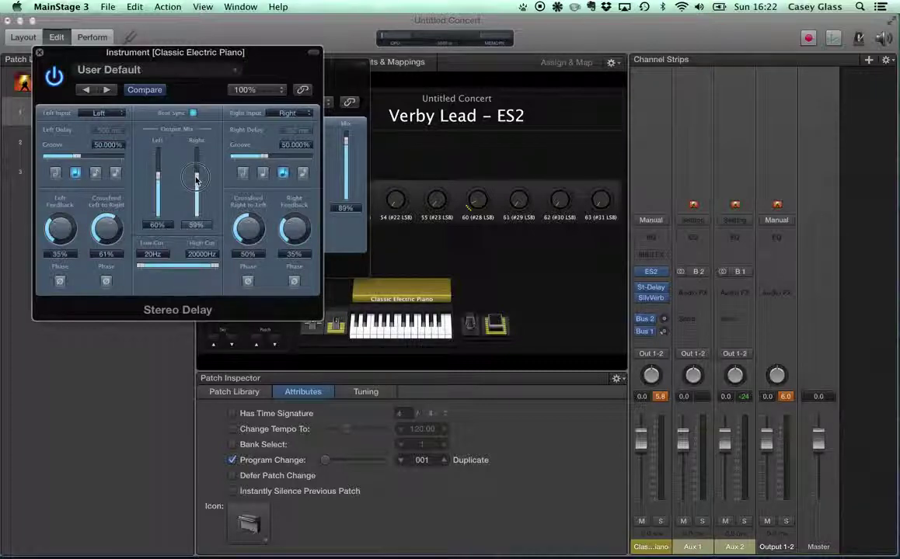
Set the right delay's note value and lower feedback to 22% left, 21% right.
click(282, 172)
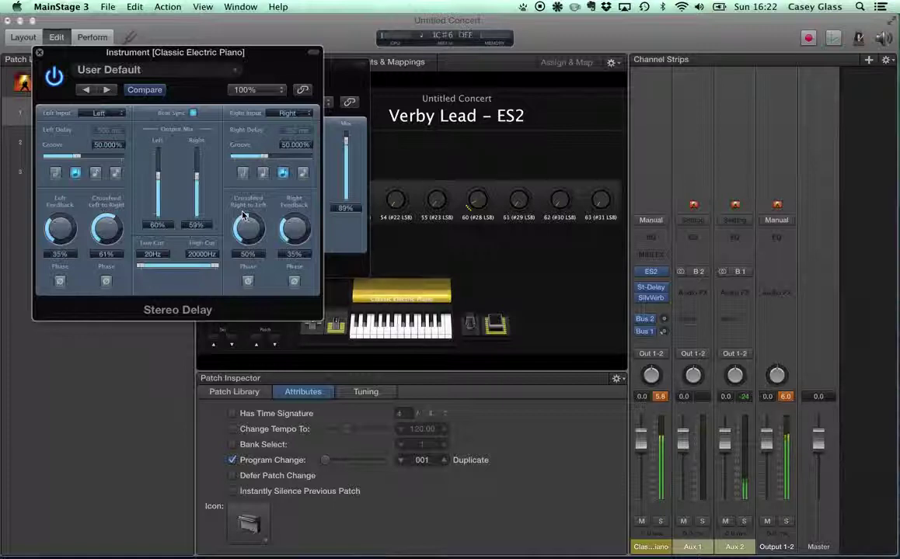
drag(60, 229, 61, 240)
drag(294, 228, 294, 238)
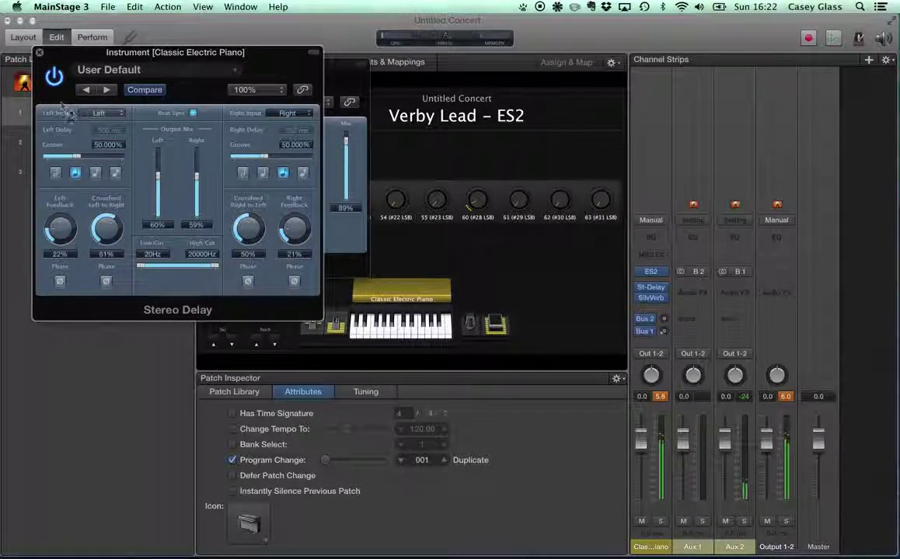
Close the Stereo Delay editor so the SilverVerb editor with 89% mix shows.
click(39, 54)
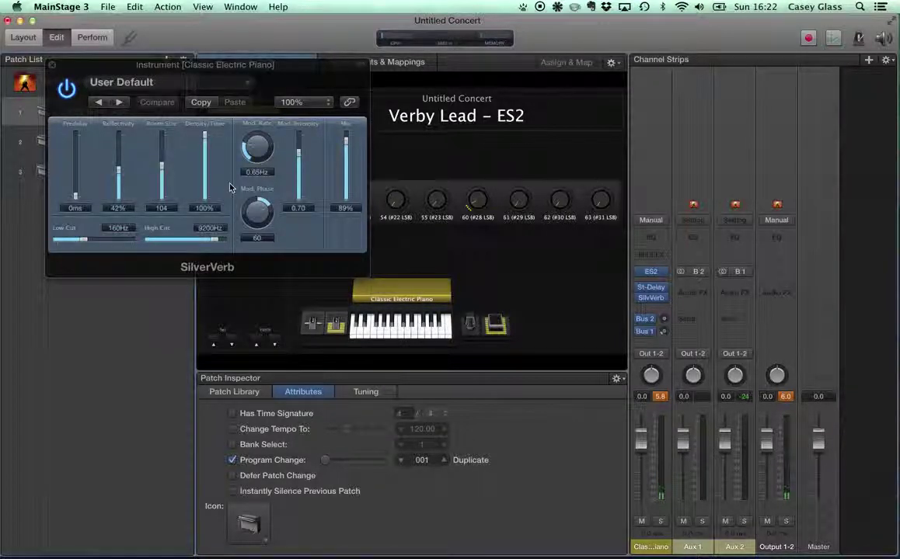